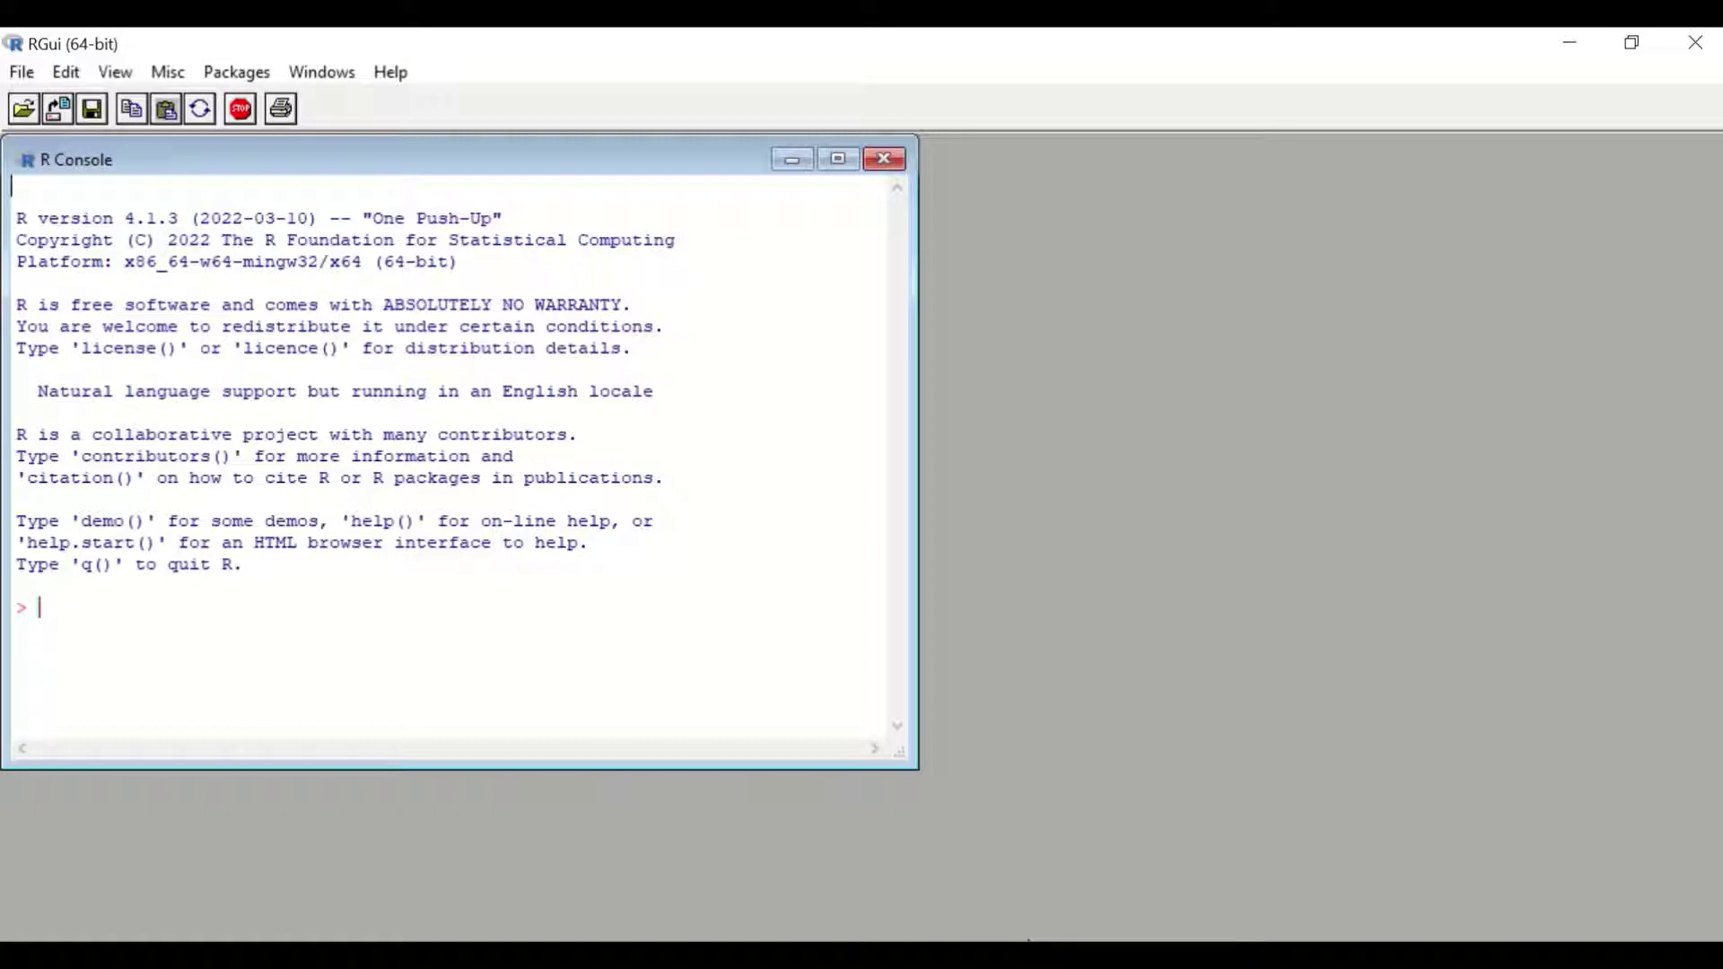
Step: Define vector x as c(2,5,6,7,8,9) and vector y as c(10,20,30,40,50,60)
type("x <- c(")
type("2,5,6,7,")
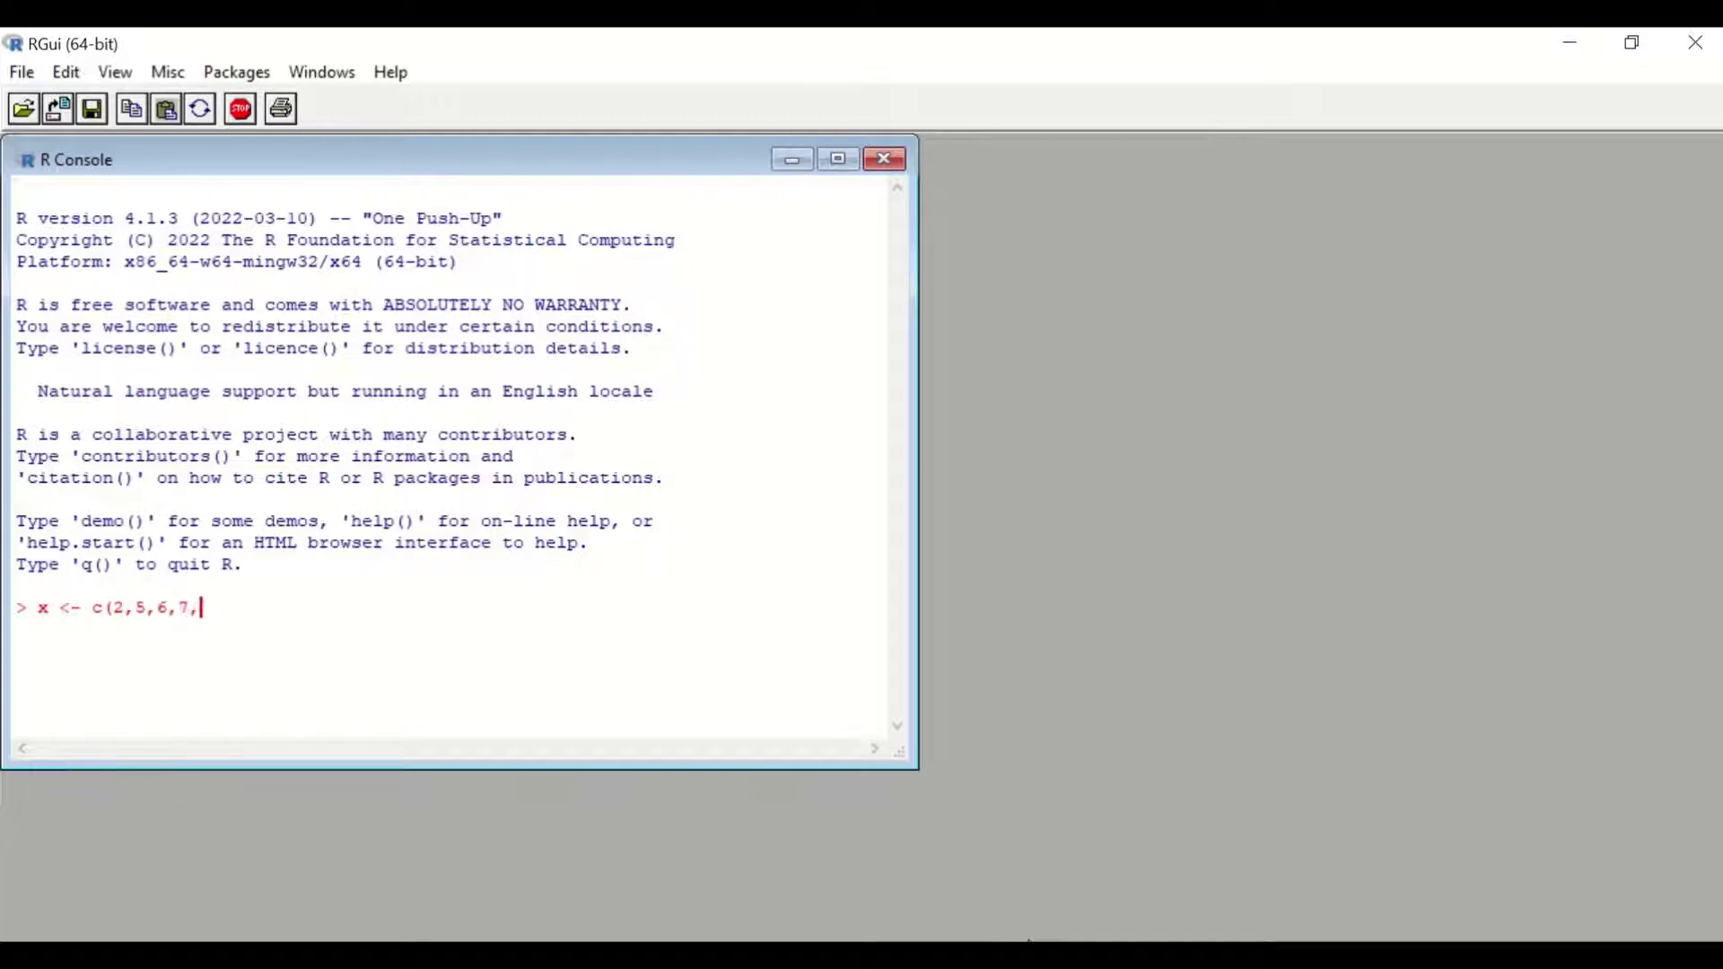
type("8,9)")
key("Return")
type("y <- c(10,20,30")
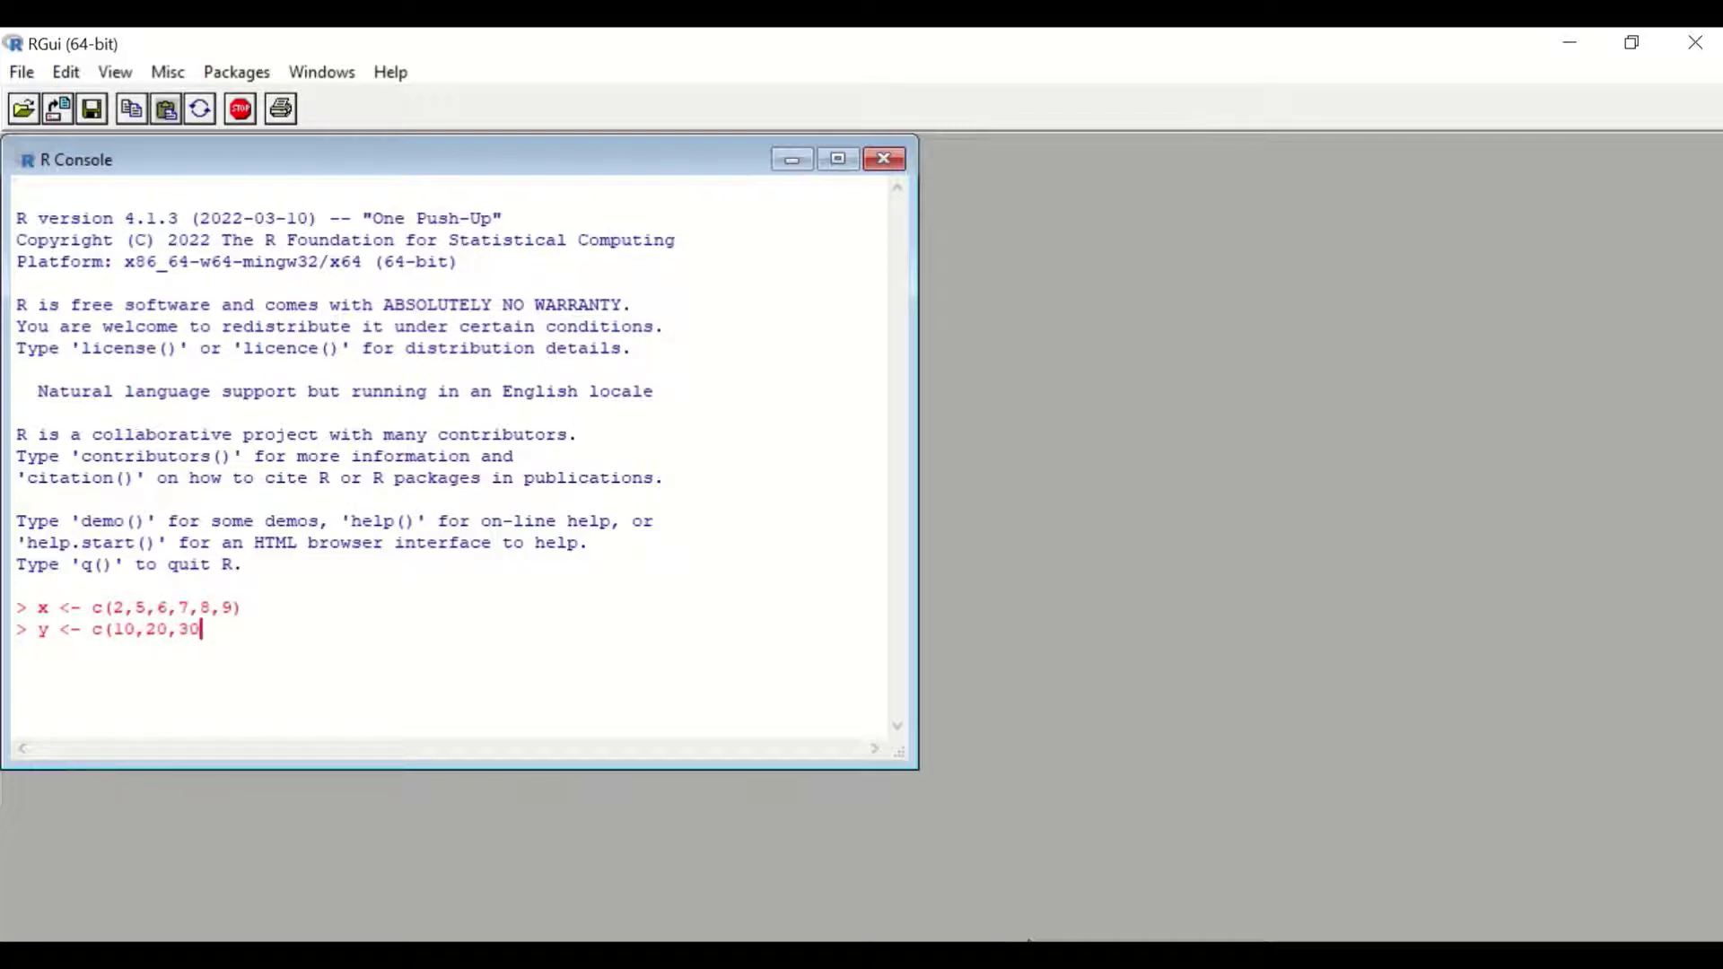
type(",40,50,60)")
key("Return")
Step: Draw a basic scatter plot of x against y with plot(x, y)
type("plot")
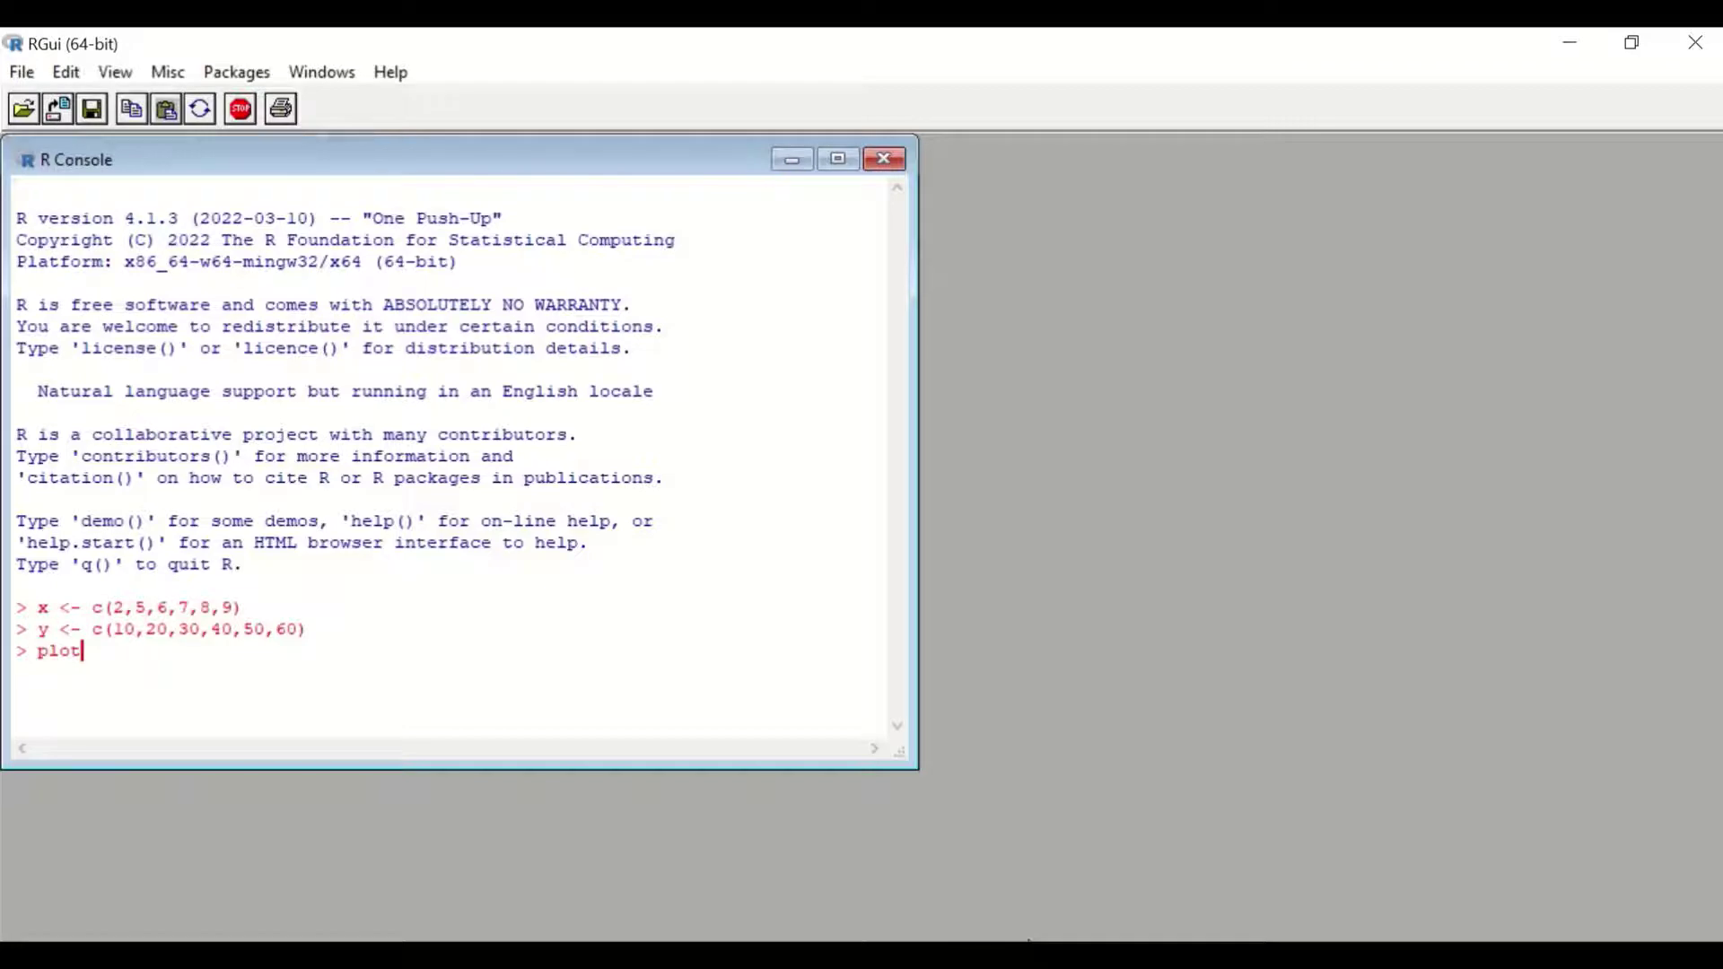
type("(x, y)")
key("Return")
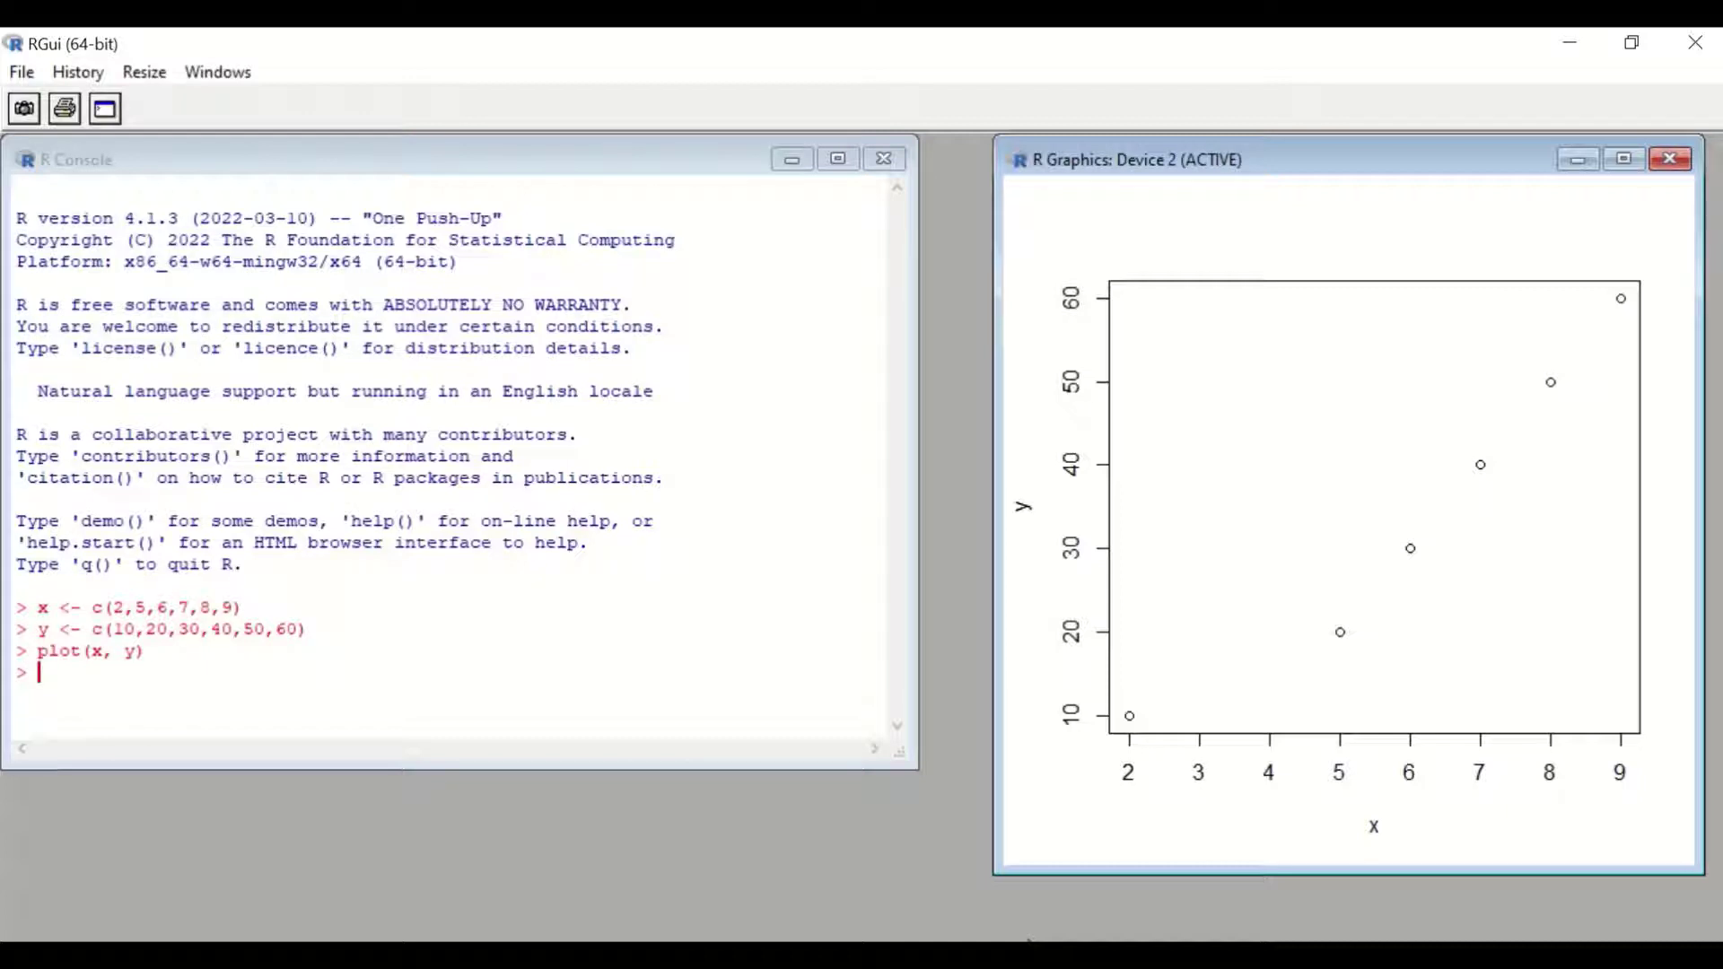
Step: Plot x and y again with the main title "Diagram-1", x-axis label "Numver of Visits" and y-axis label "time"
left_click(60, 679)
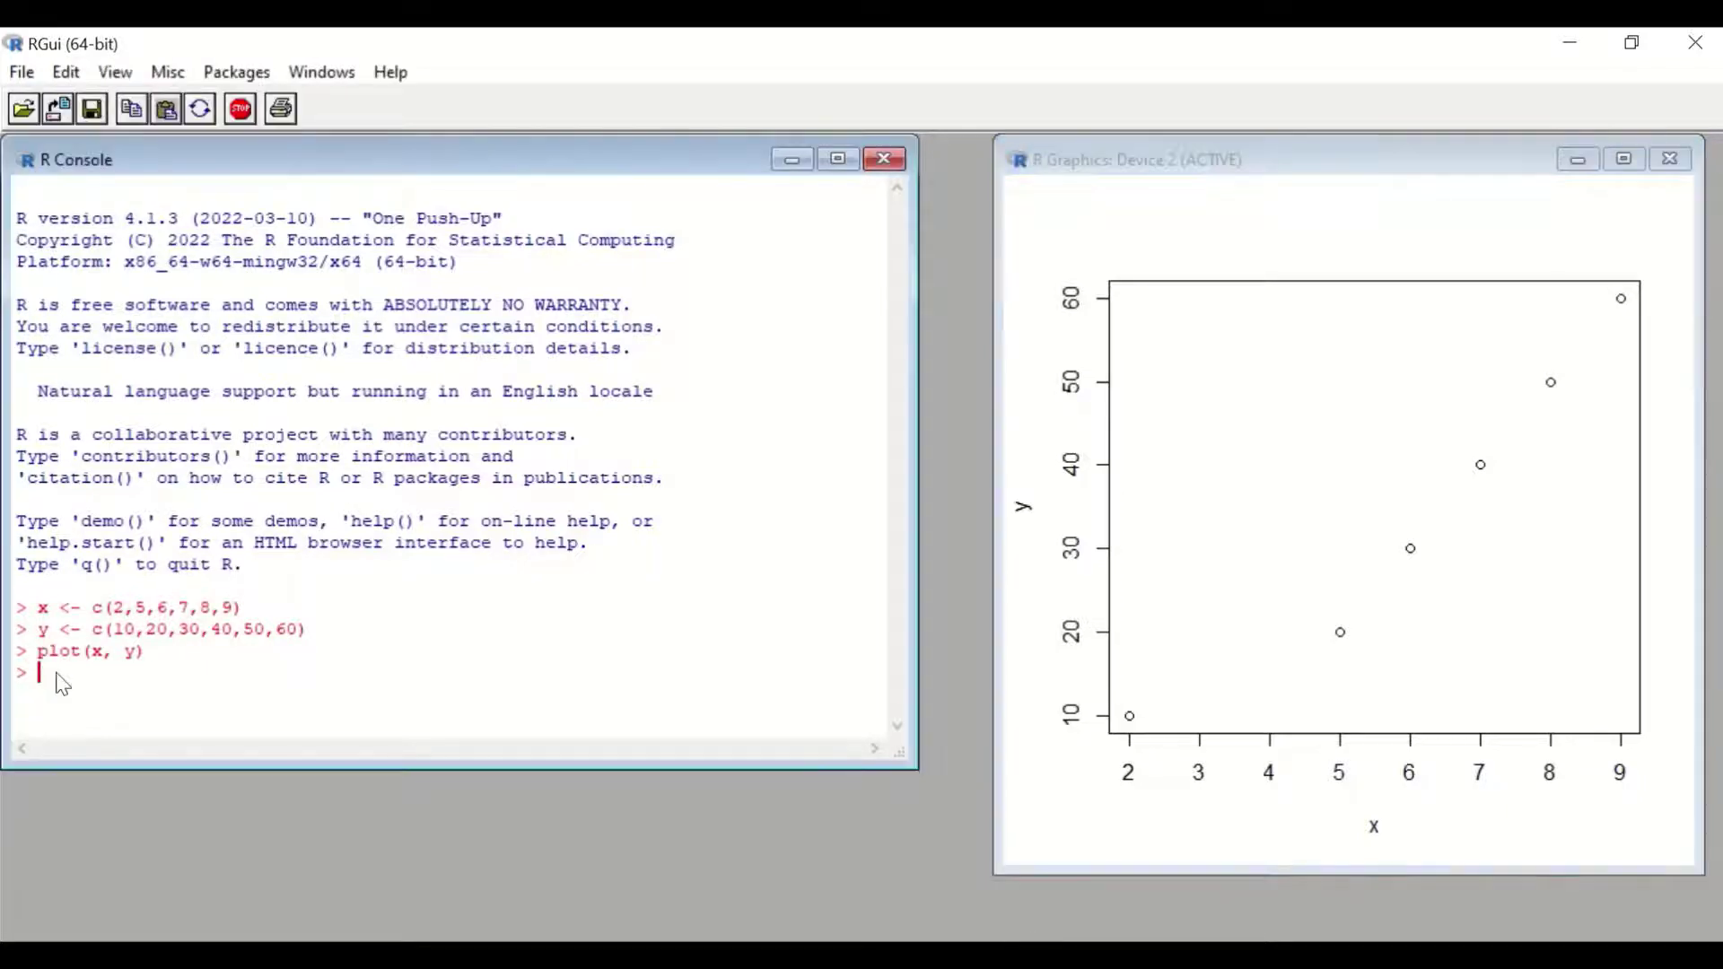
type("plot(x, y,")
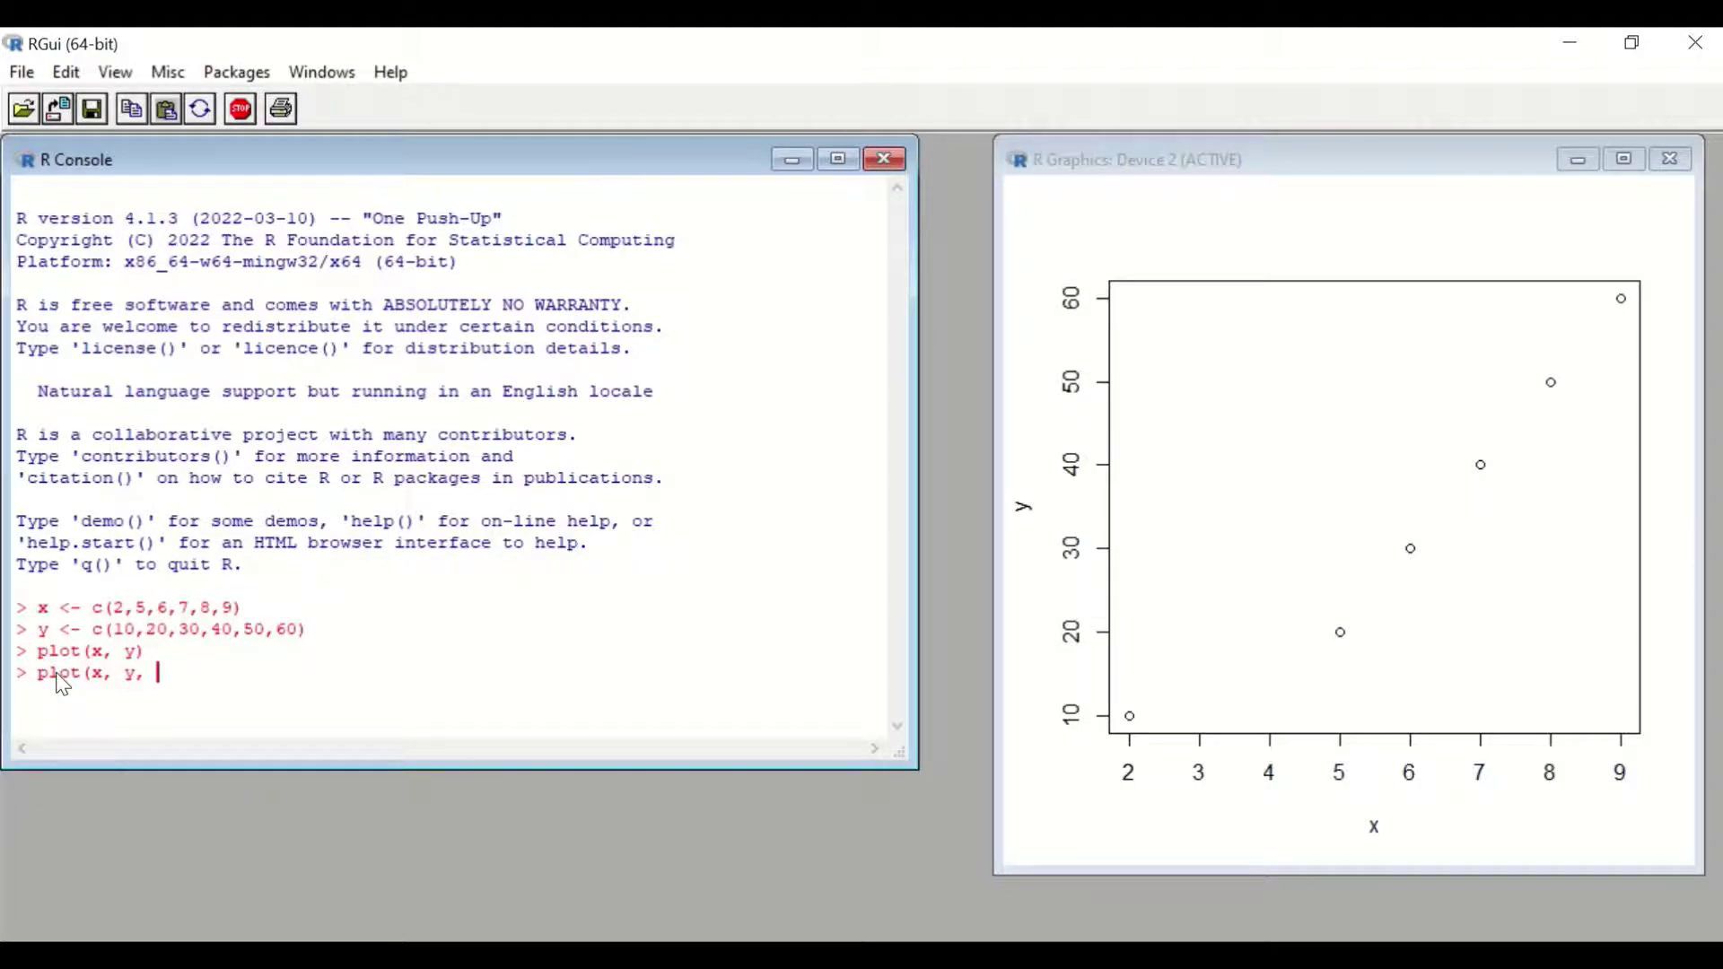
type("main=\"")
type("Diagram-2")
key("BackSpace")
type("1\"")
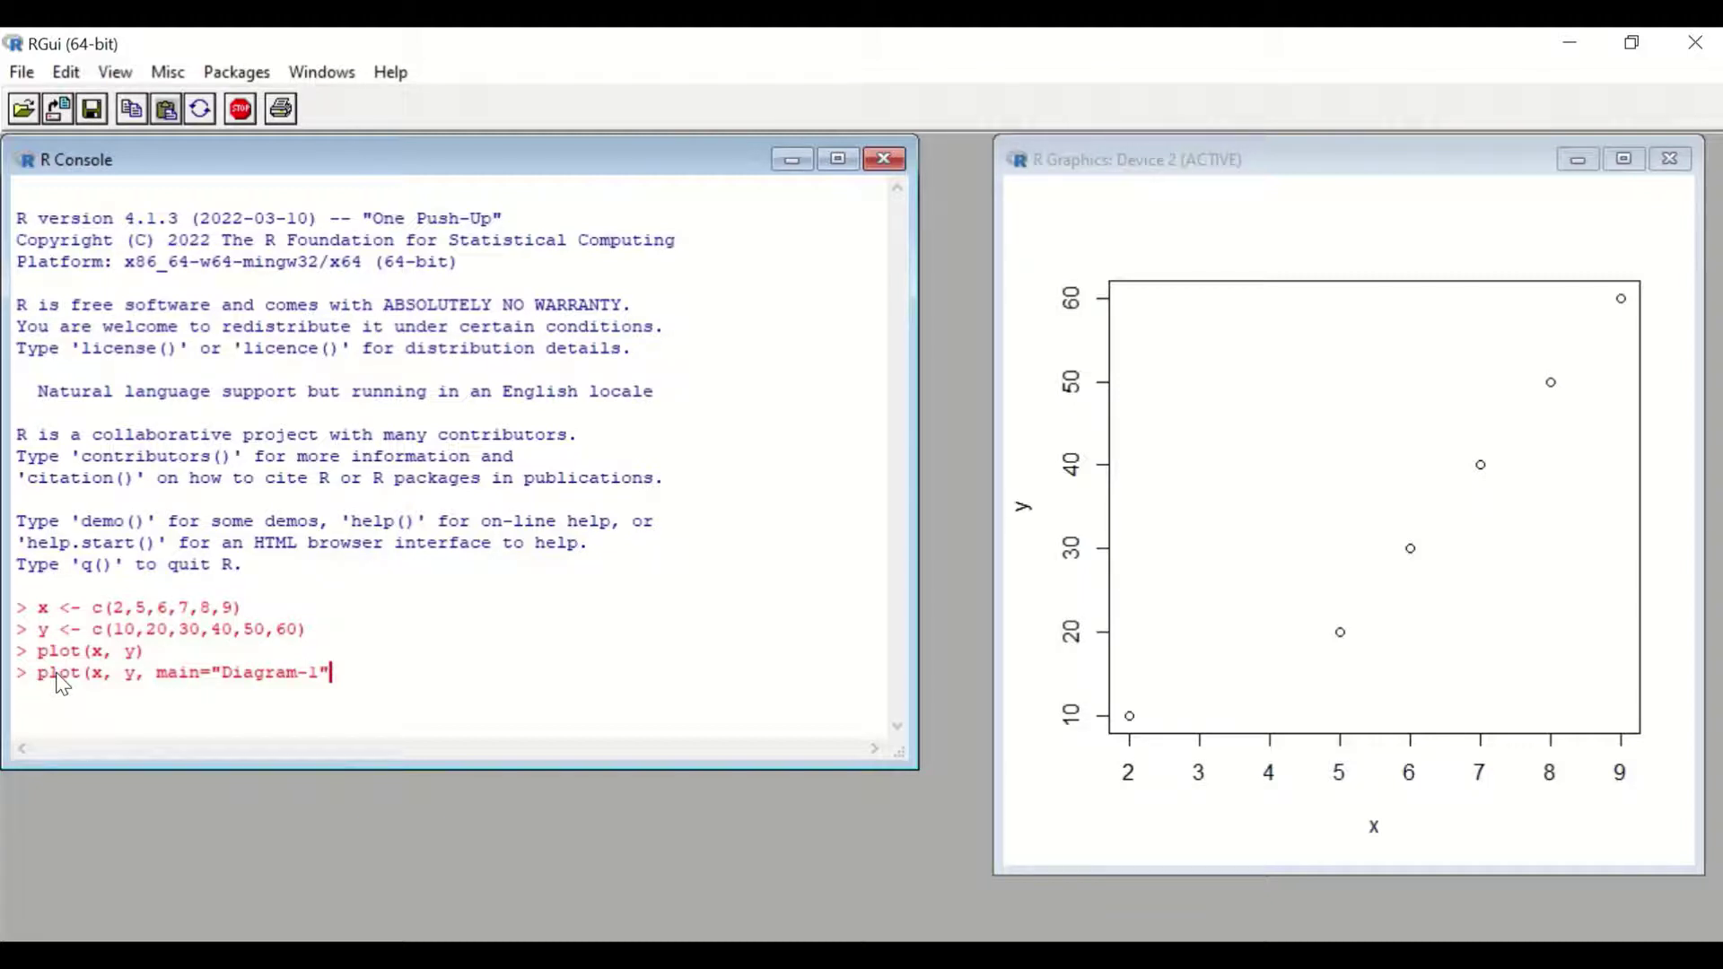
type(",")
type("xl")
type("ab=\"")
type("Numver o")
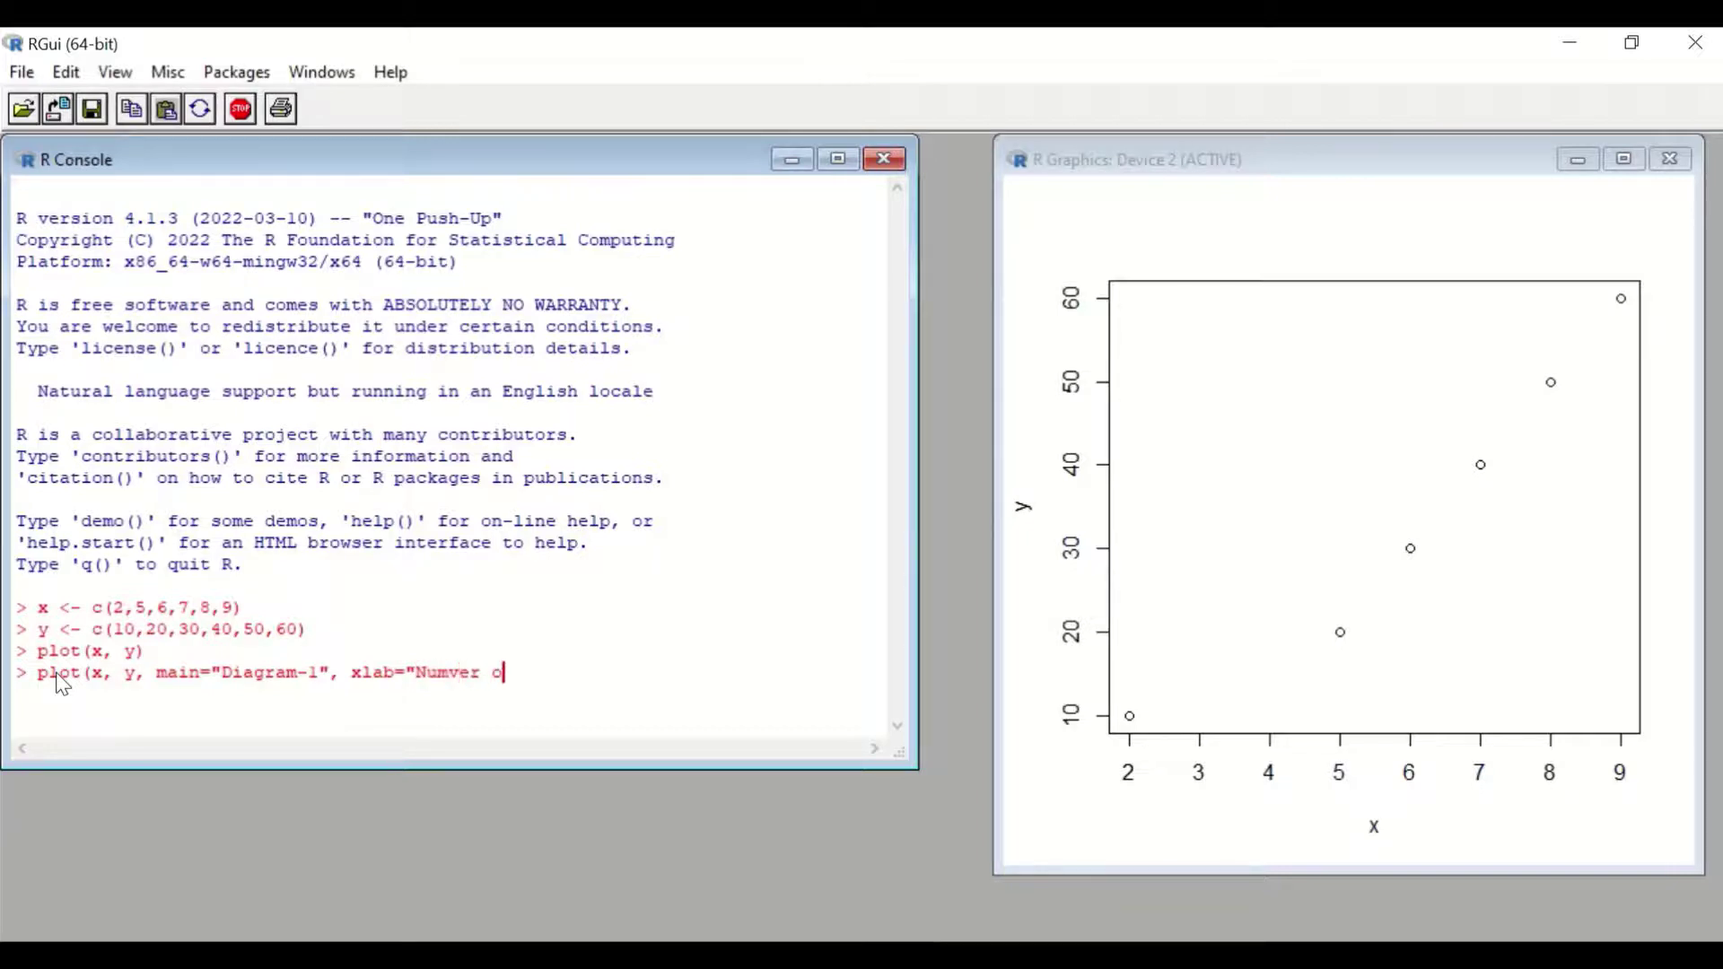
type("f Visits\", ylab=\"ti")
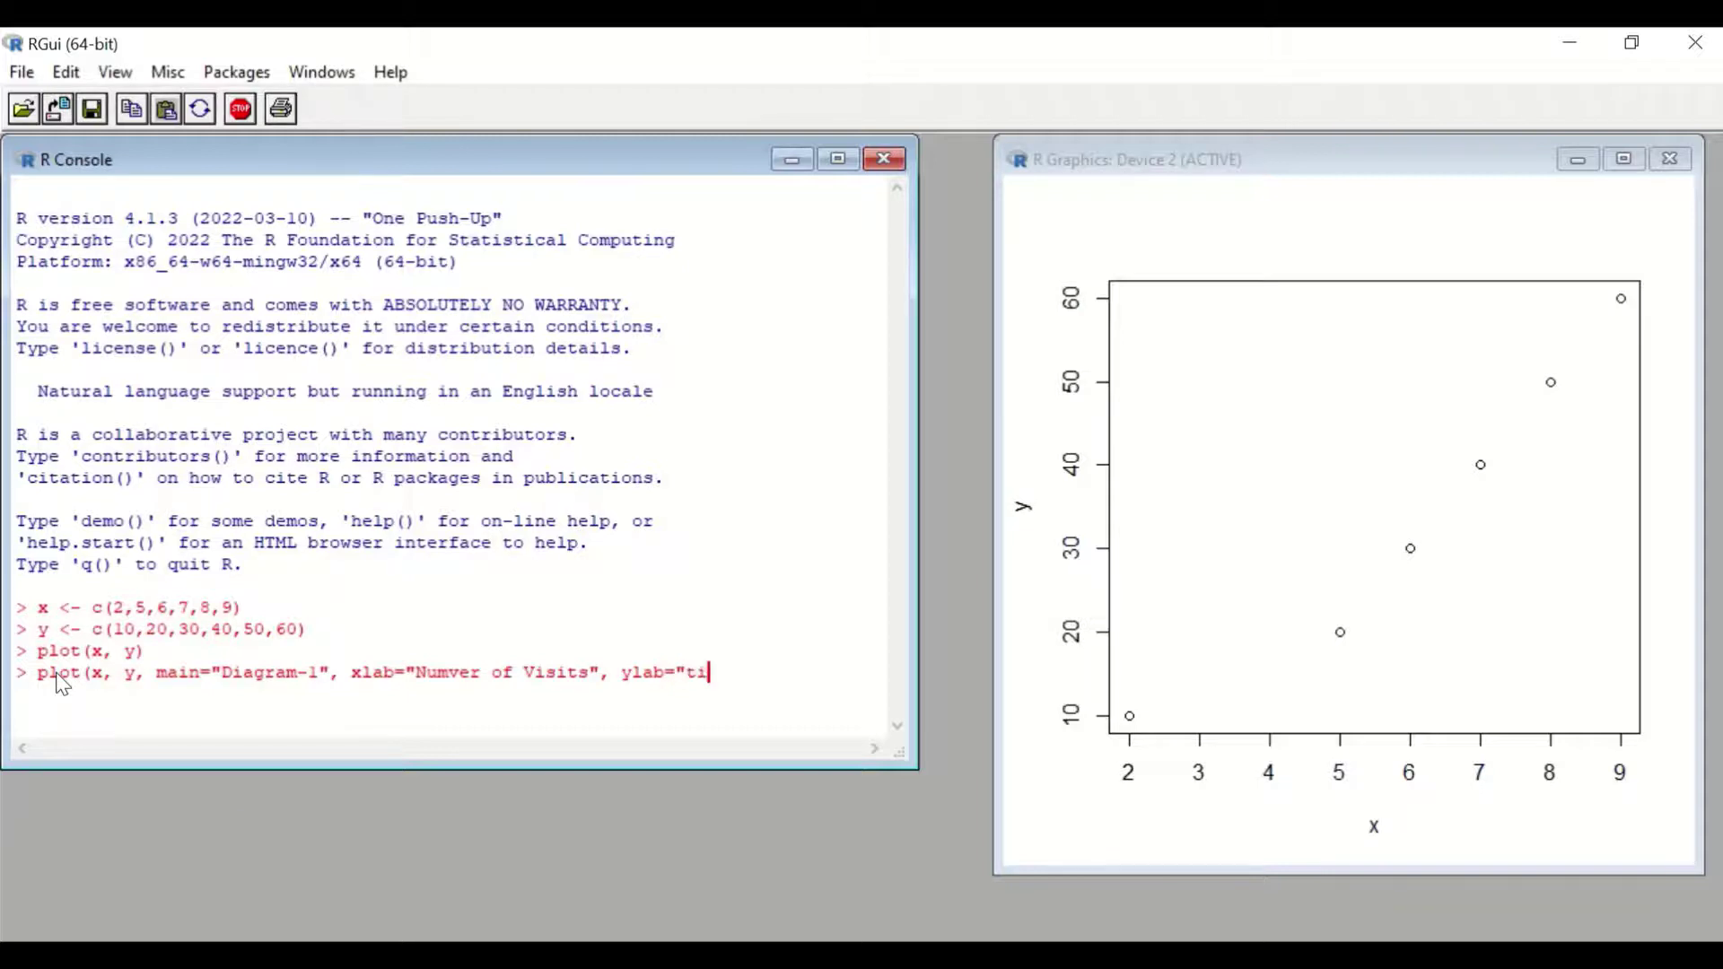
type("me\")")
key("Return")
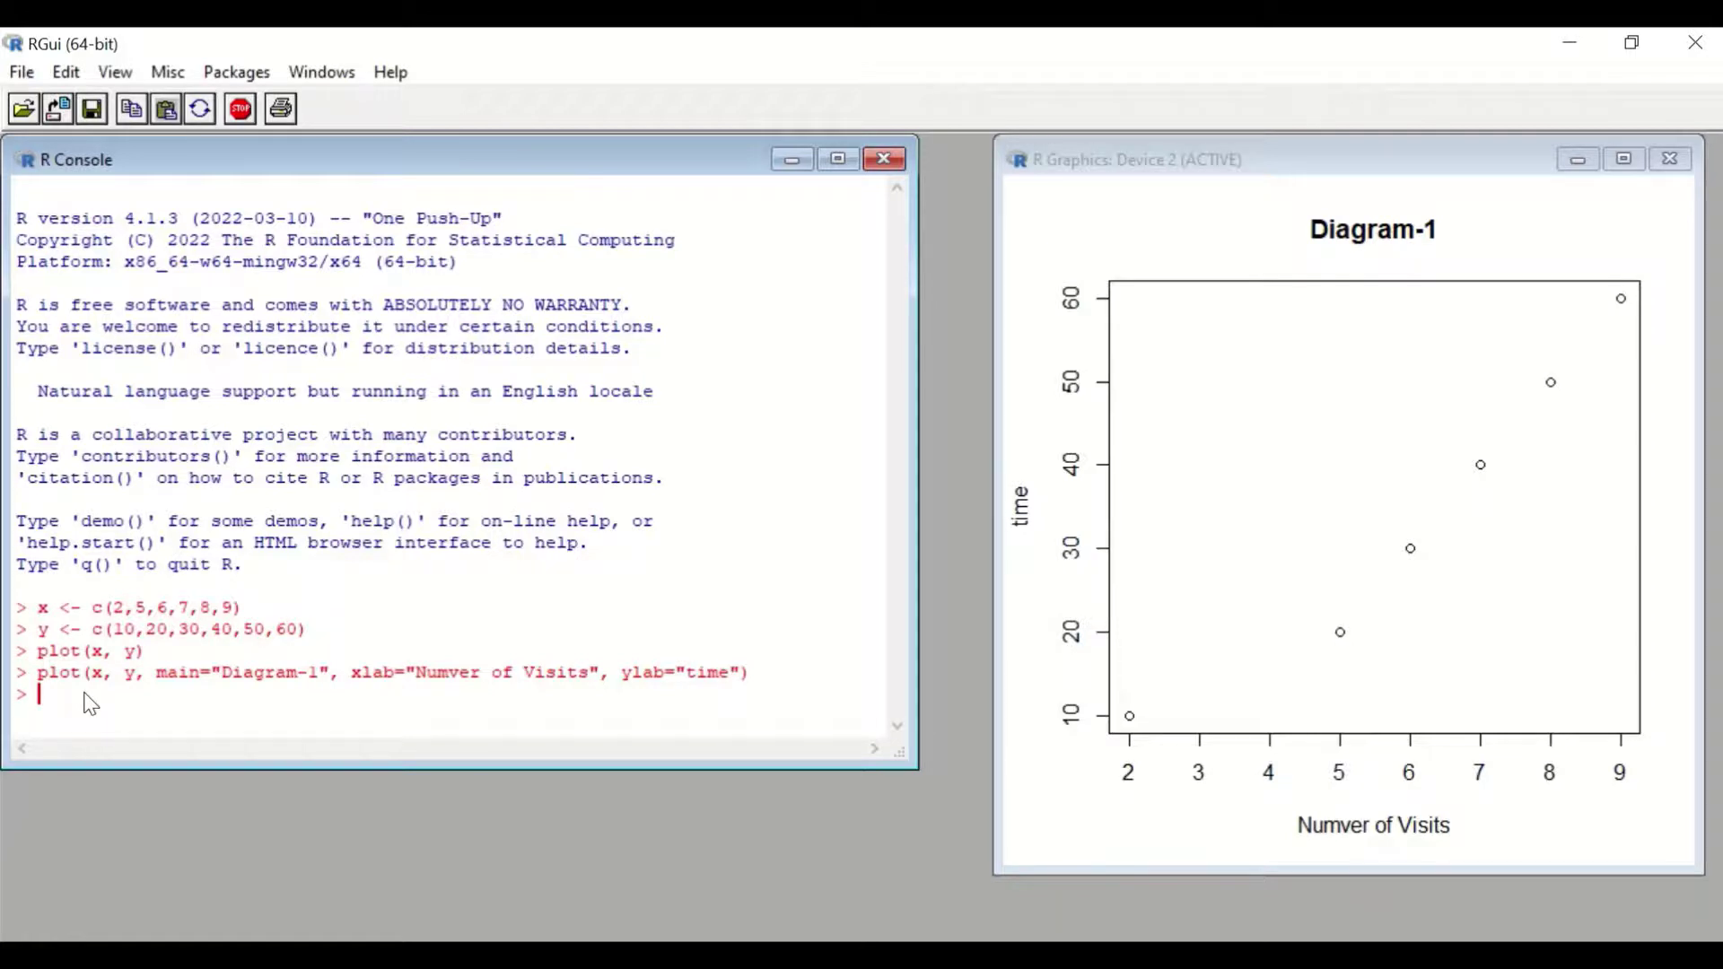
Step: Plot x and y with blue points, using only the option col="blue"
type("plot(x, y, col=\"blue")
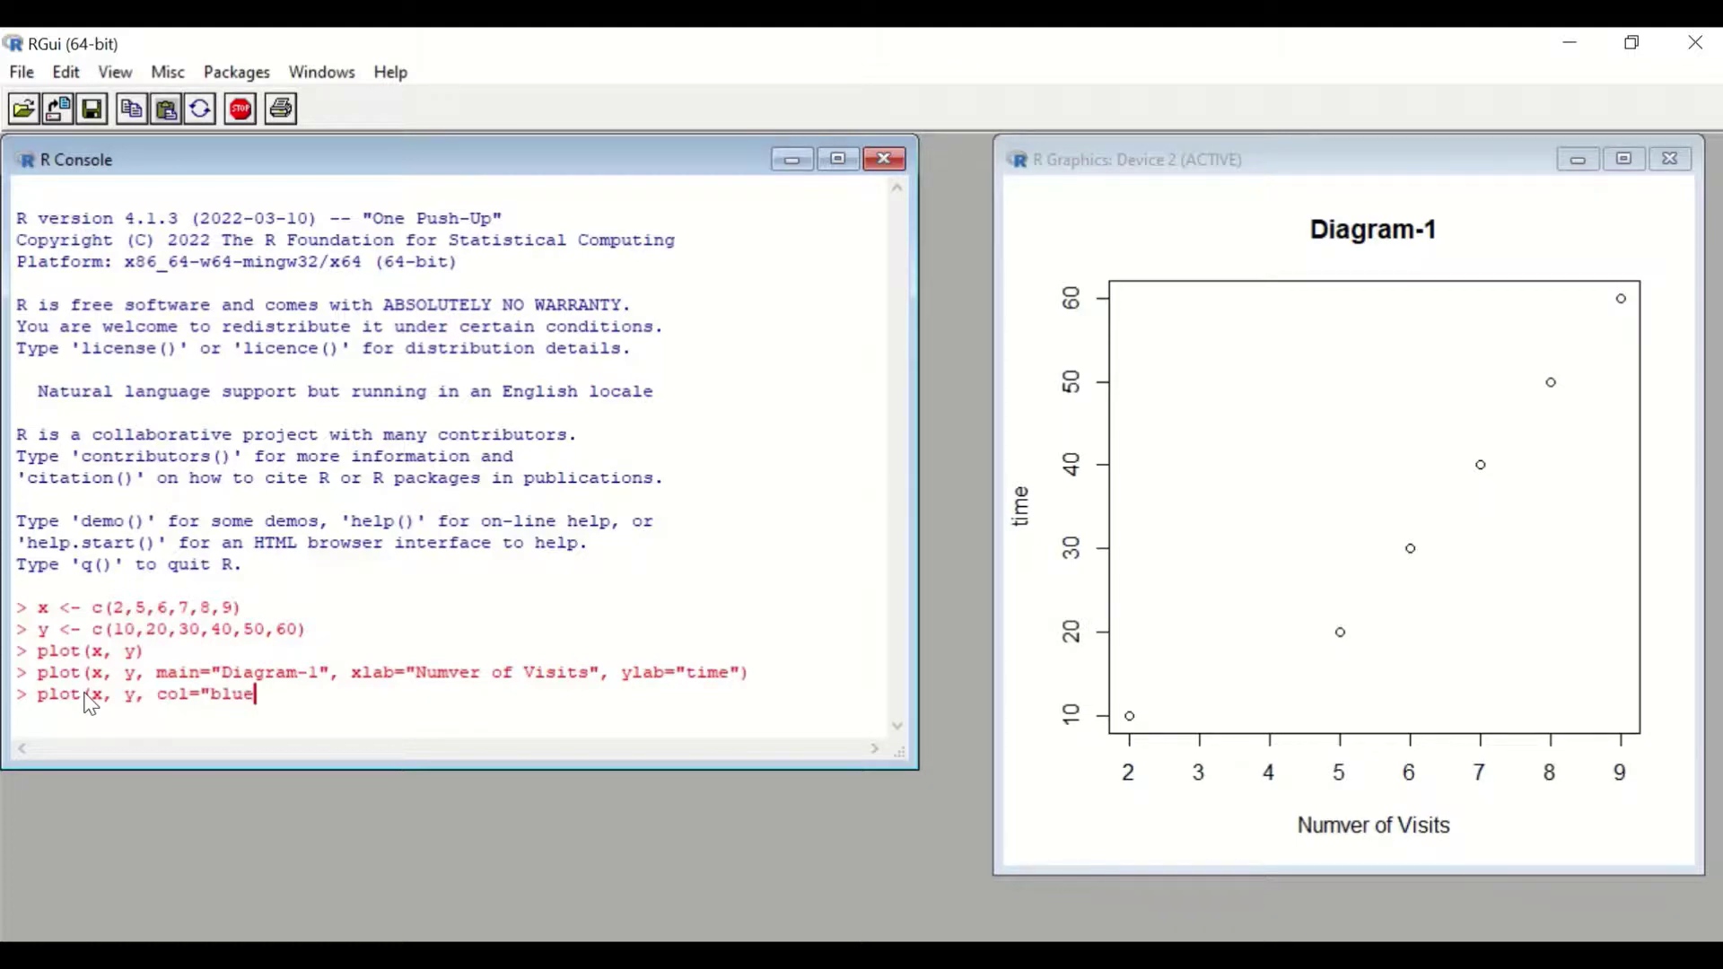
type("s")
key("BackSpace")
type("\")")
key("Return")
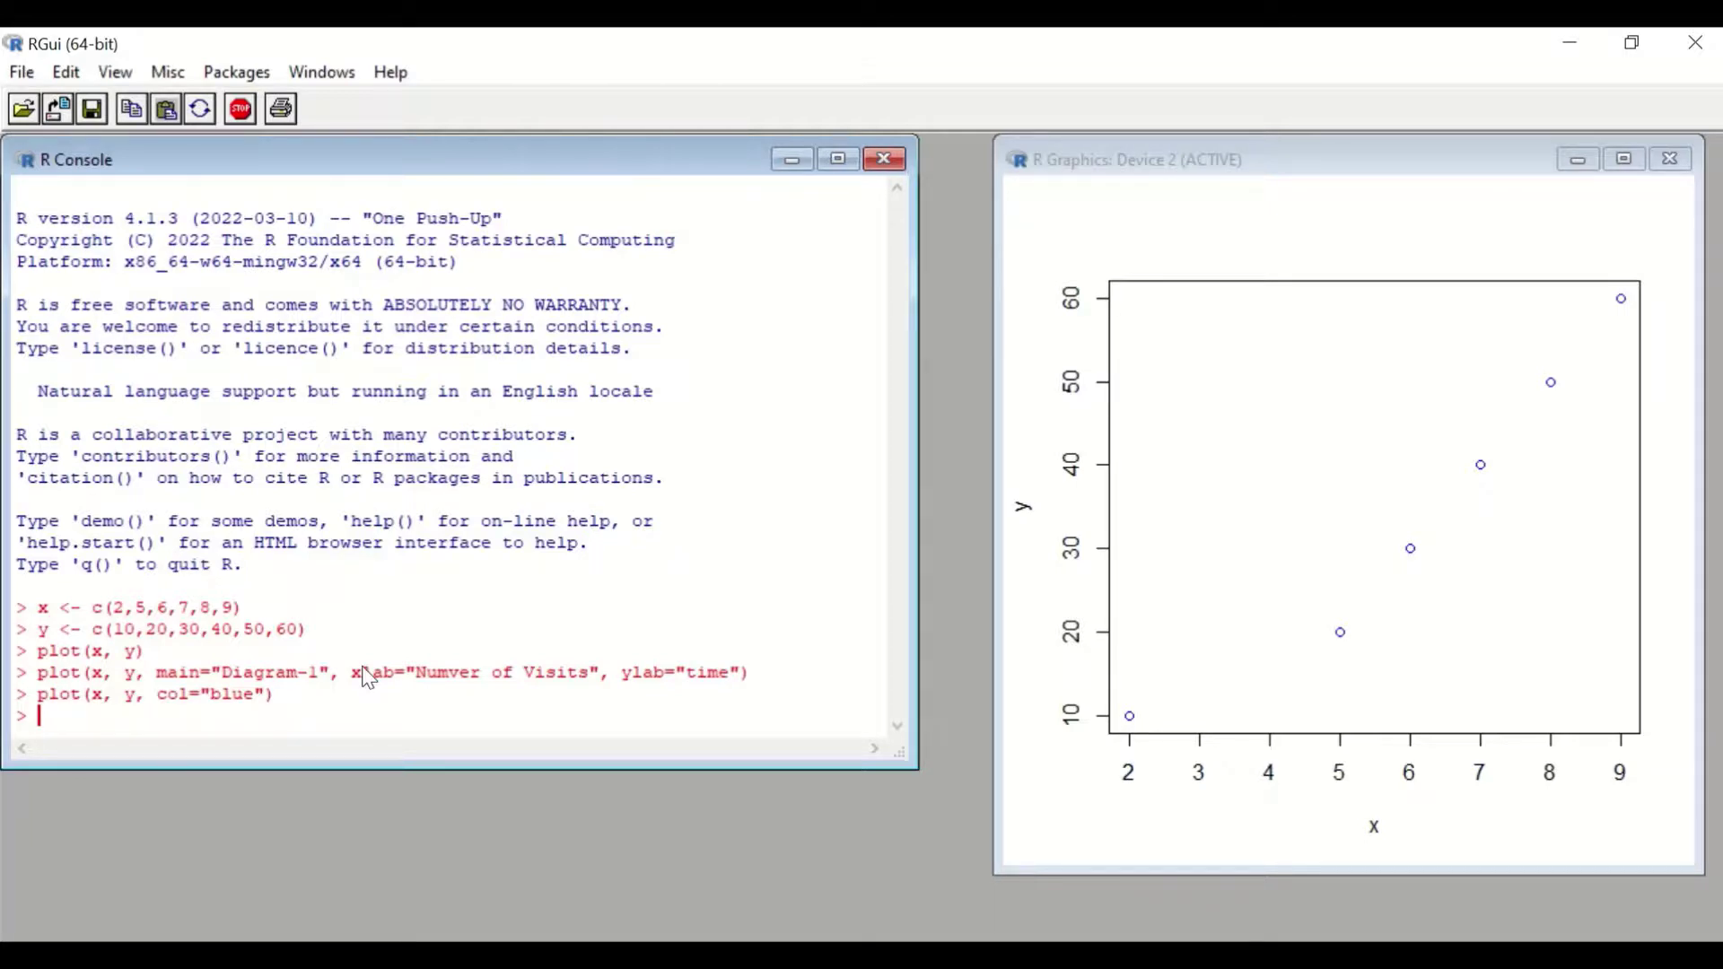
Step: Plot x and y with enlarged points, using only the option cex=2
type("plot(x,y, cex=")
type("2")
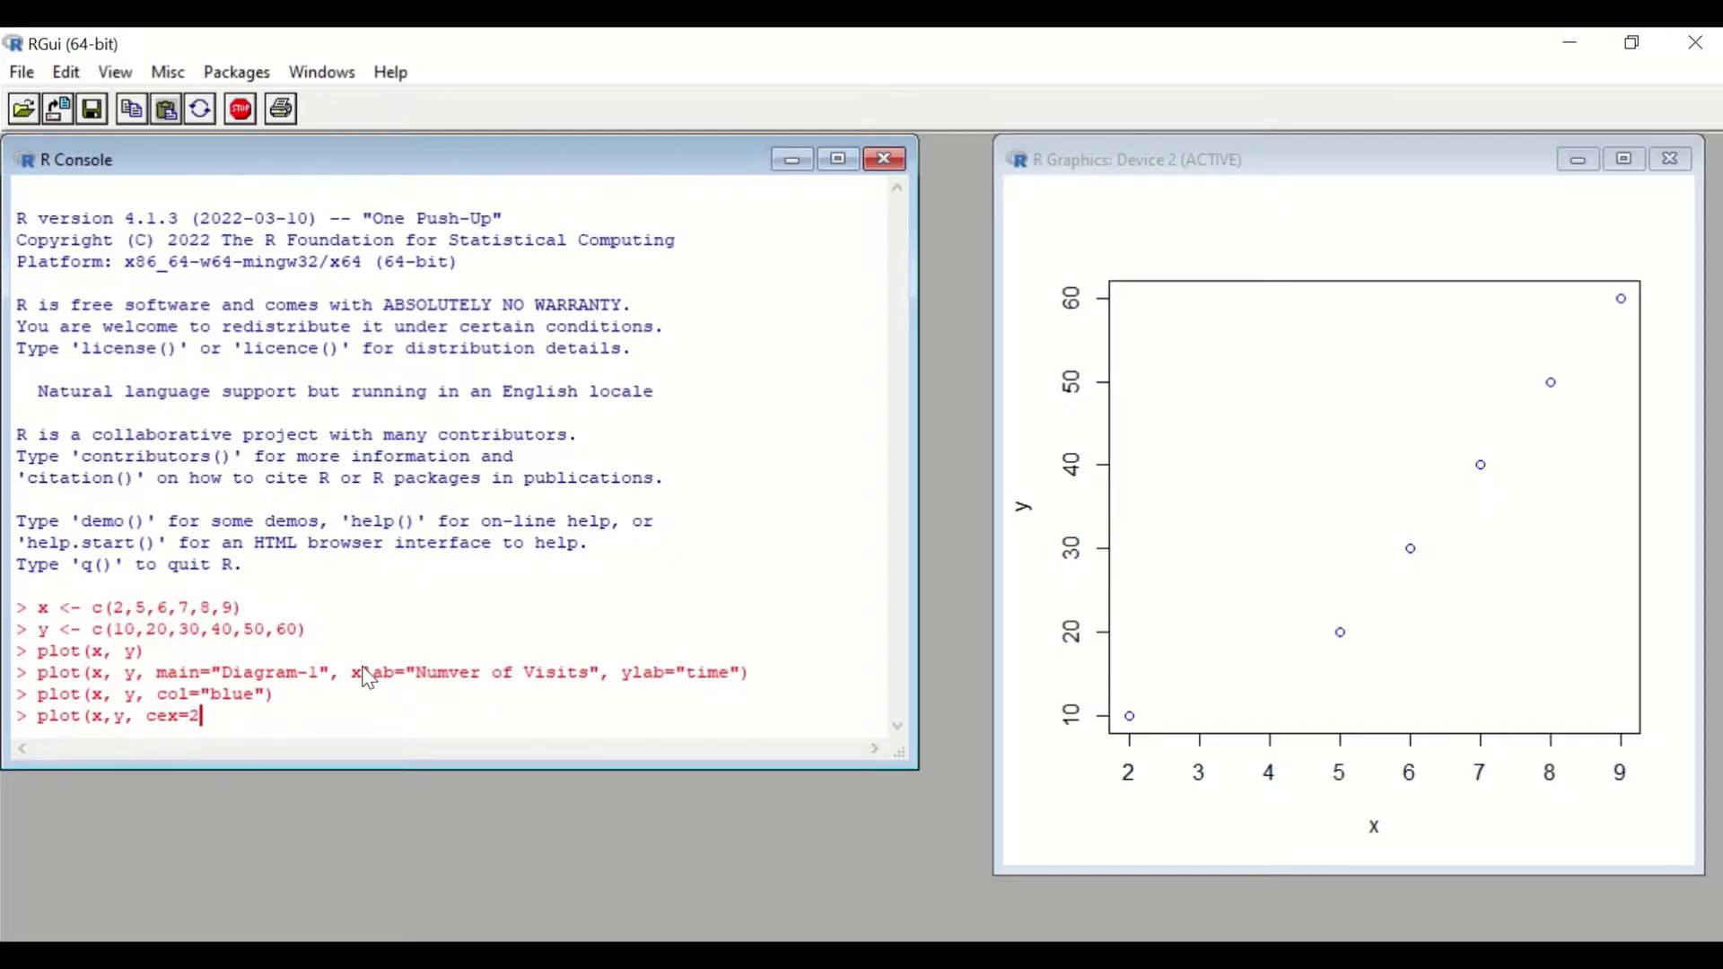
type(")")
key("Return")
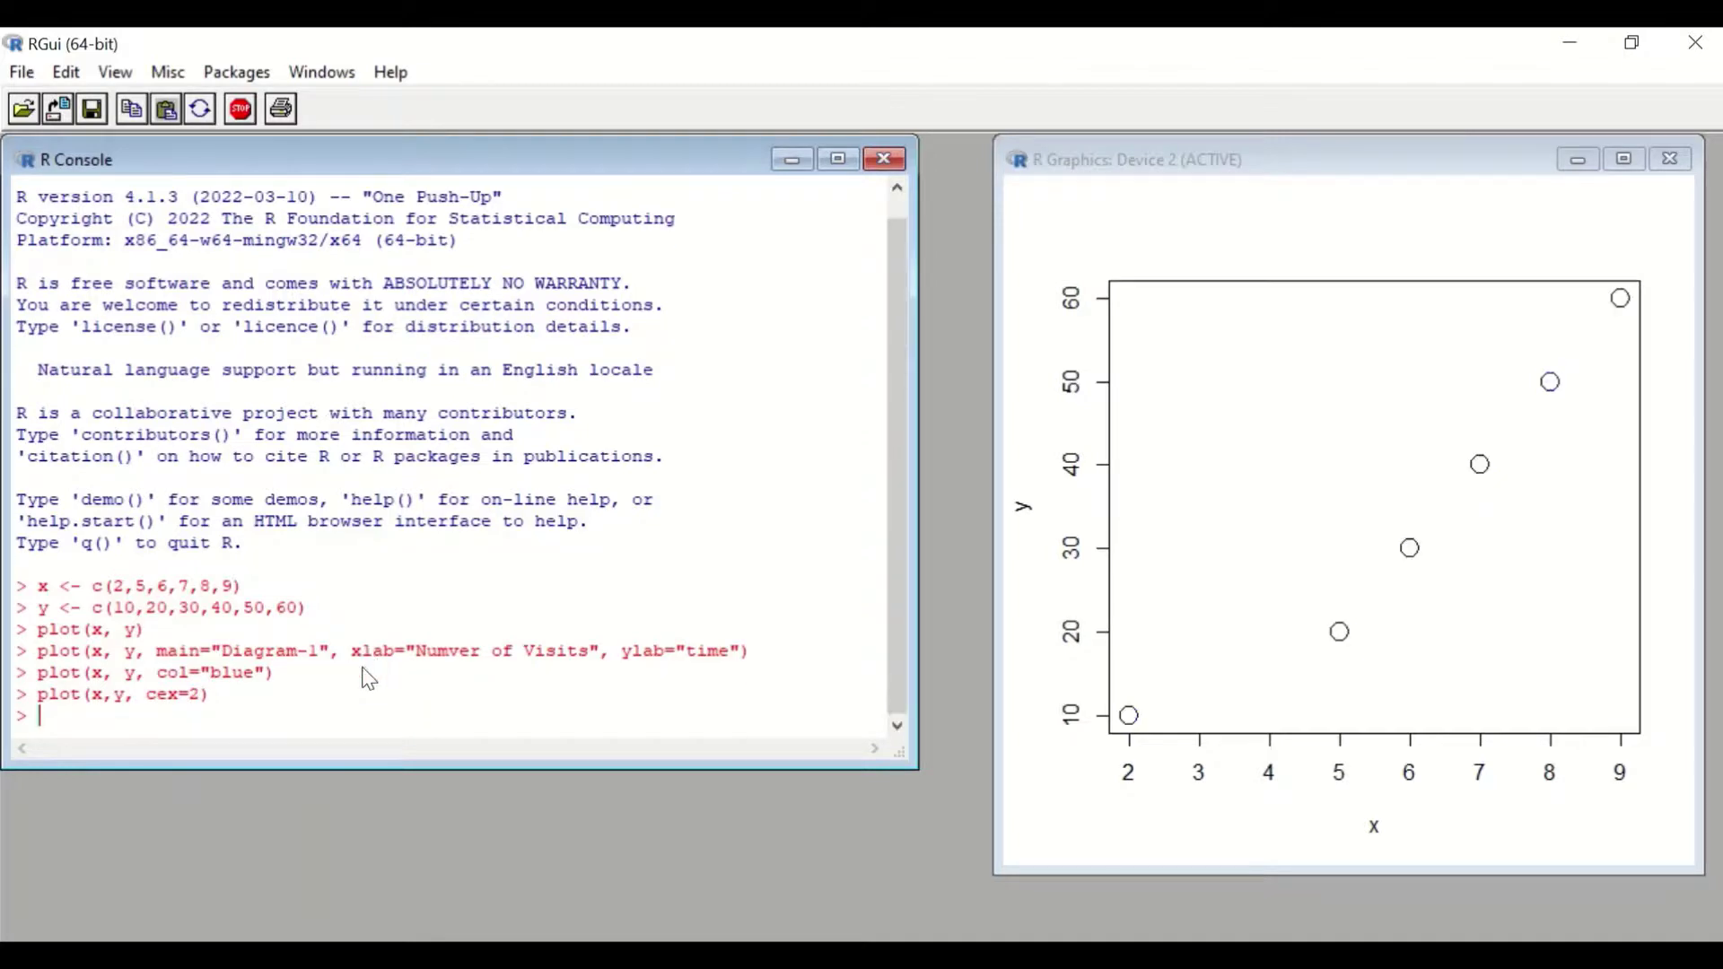